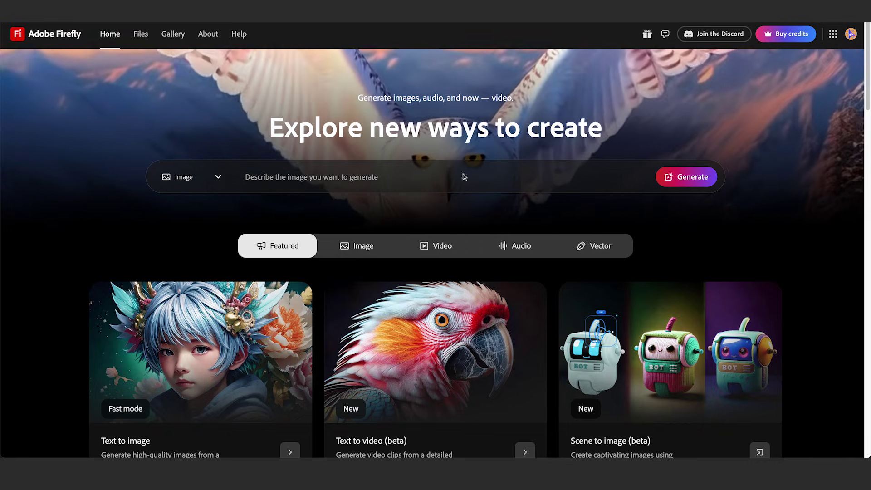
Open the Text to video (beta) generator from the home page's Video tools
{"action": "left_click", "coordinate": [439, 245]}
{"action": "scroll", "coordinate": [440, 245], "scroll_direction": "down", "scroll_amount": 3}
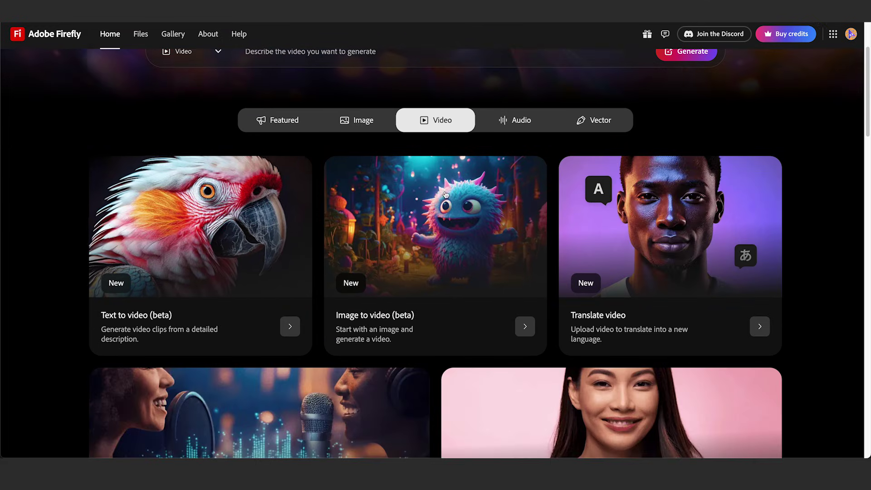
{"action": "scroll", "coordinate": [658, 203], "scroll_direction": "down", "scroll_amount": 5}
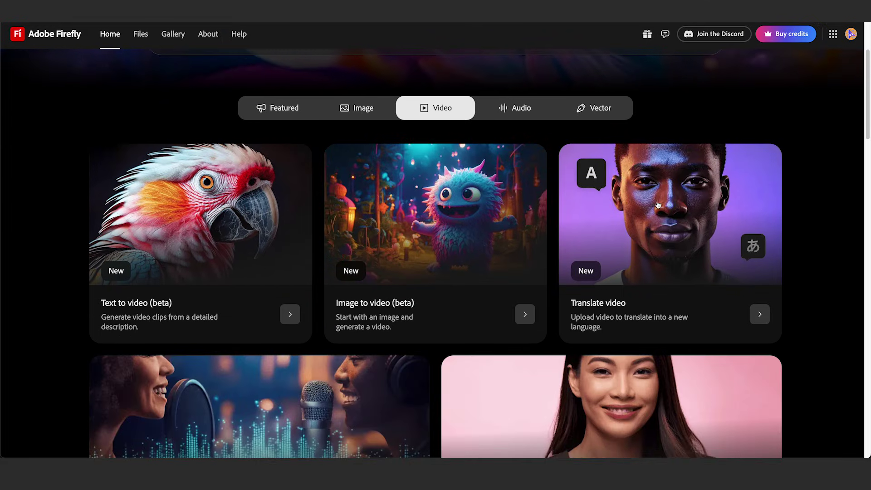
{"action": "scroll", "coordinate": [209, 234], "scroll_direction": "up", "scroll_amount": 5}
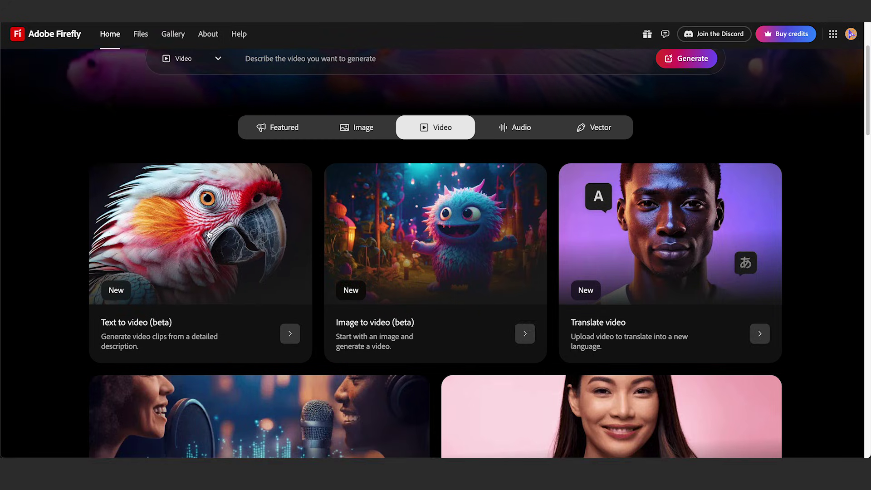
{"action": "left_click", "coordinate": [209, 234]}
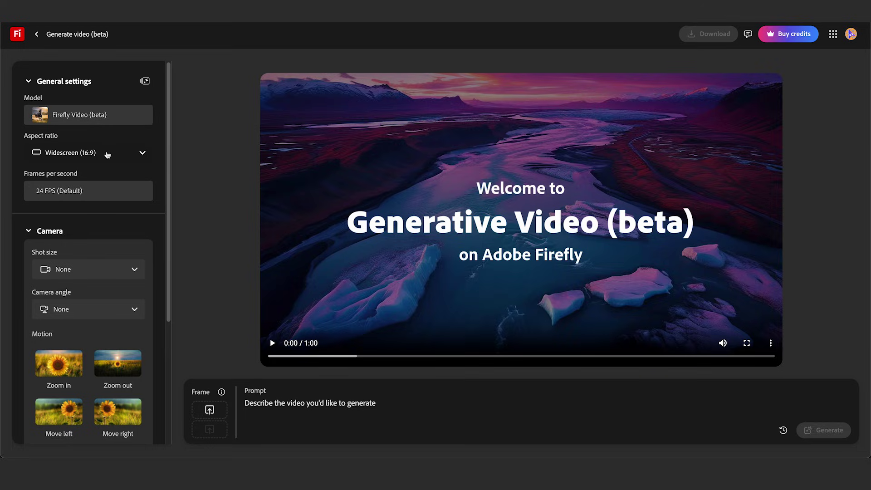
Keep the aspect ratio at Widescreen (16:9)
{"action": "left_click", "coordinate": [109, 152]}
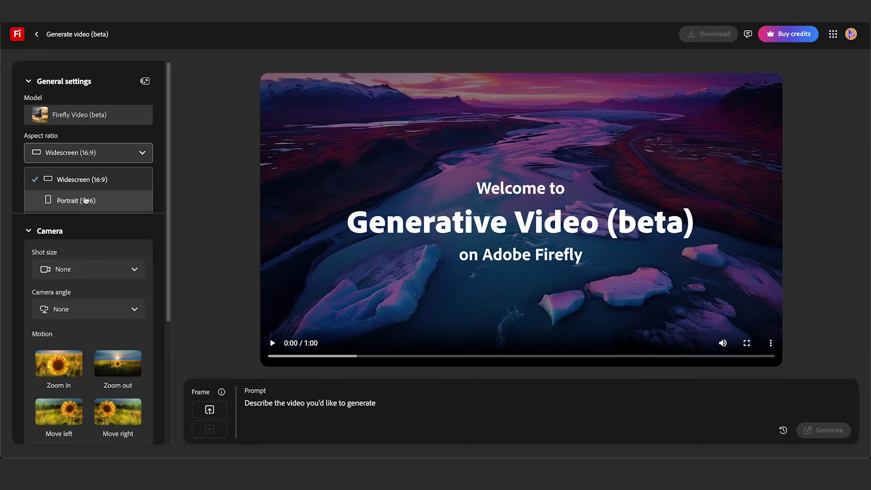
{"action": "left_click", "coordinate": [162, 169]}
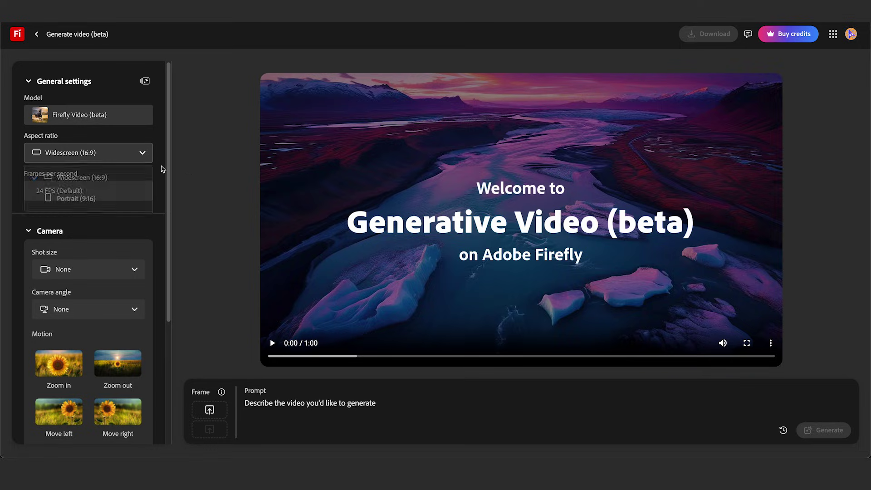
{"action": "scroll", "coordinate": [54, 185], "scroll_direction": "down", "scroll_amount": 1}
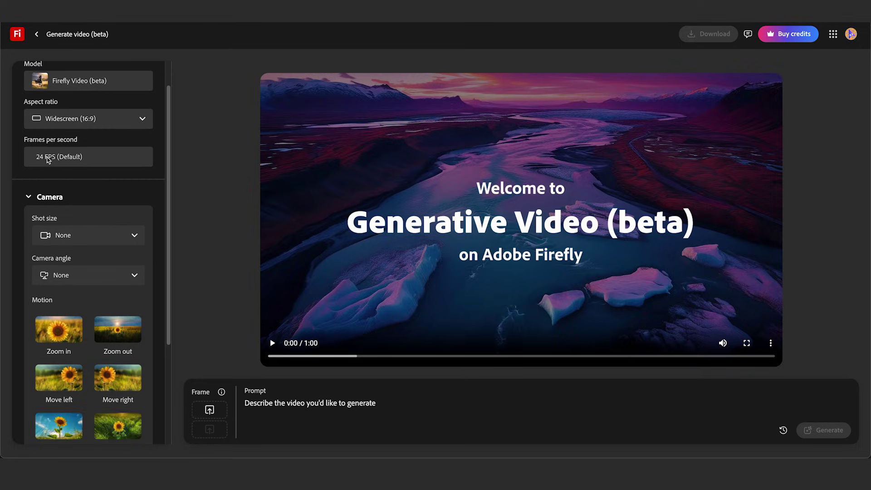
{"action": "scroll", "coordinate": [84, 165], "scroll_direction": "down", "scroll_amount": 2}
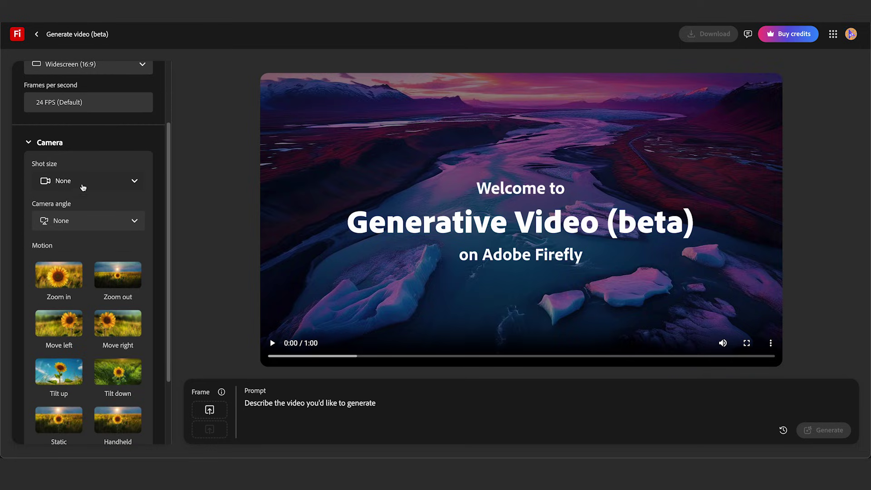
Set the camera angle to Eye level shot and the shot size to Medium shot
{"action": "left_click", "coordinate": [99, 179]}
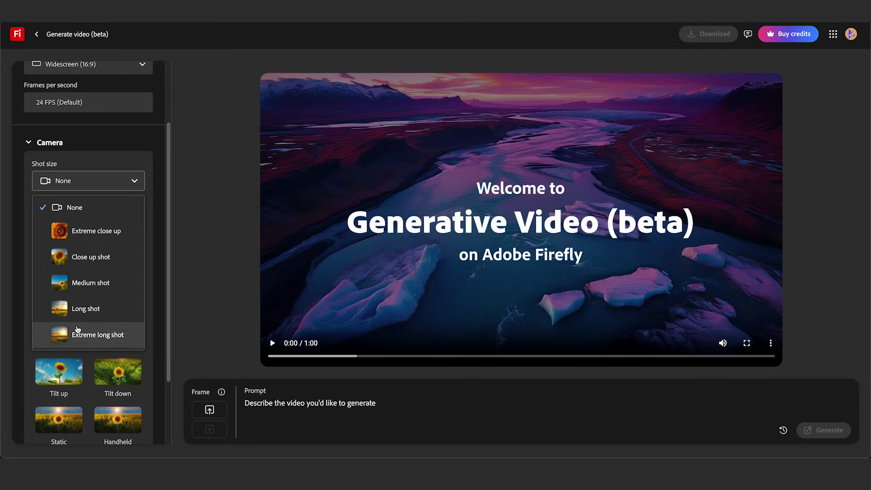
{"action": "left_click", "coordinate": [101, 169]}
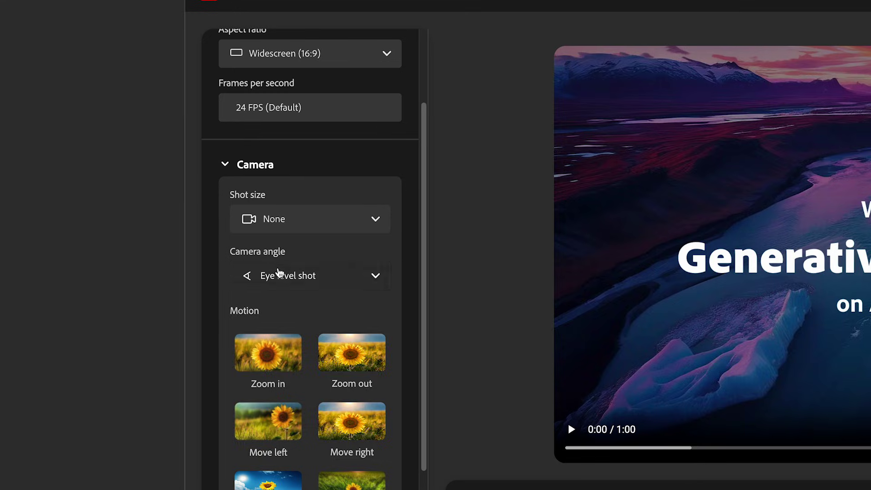
{"action": "left_click", "coordinate": [66, 220]}
{"action": "left_click", "coordinate": [80, 295]}
{"action": "left_click", "coordinate": [299, 221]}
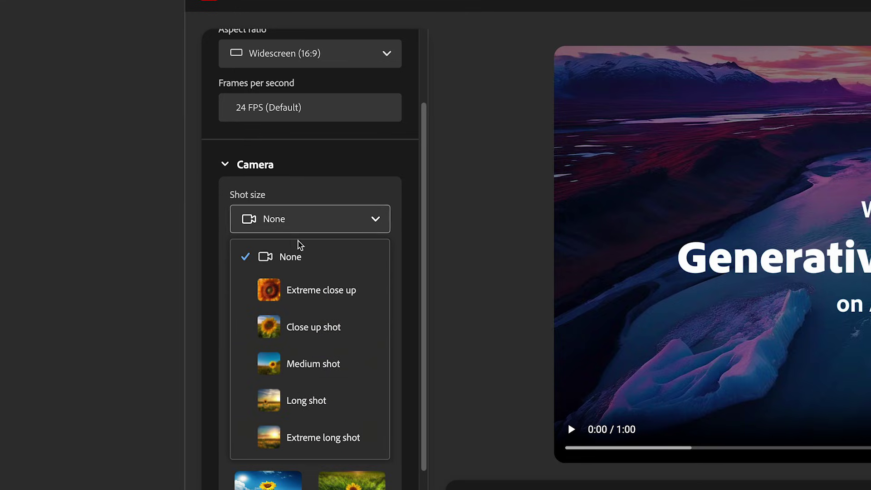
{"action": "left_click", "coordinate": [303, 371]}
{"action": "scroll", "coordinate": [306, 372], "scroll_direction": "down", "scroll_amount": 3}
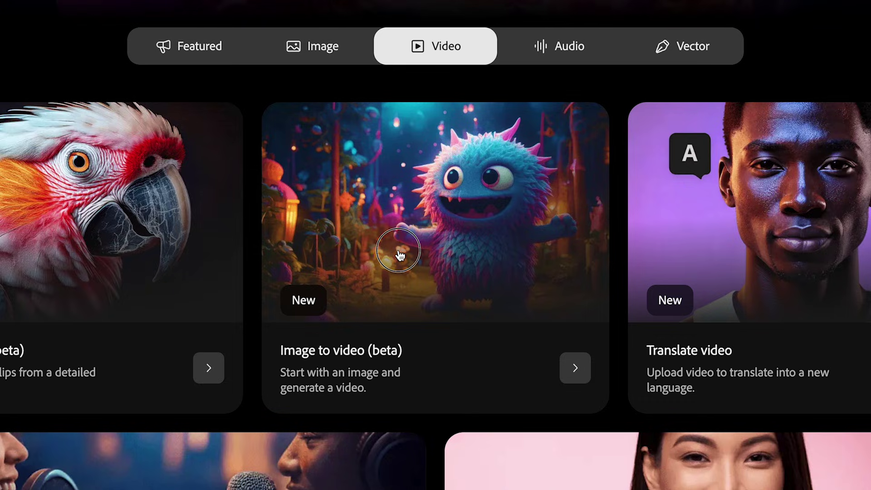
Start an Image to video (beta) clip from the gorilla-and-man image and begin its prompt
{"action": "left_click", "coordinate": [400, 254]}
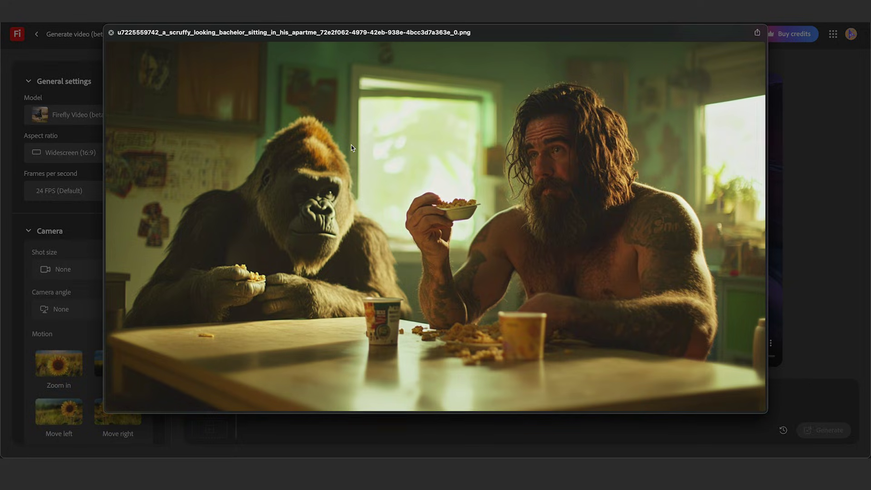
{"action": "left_click", "coordinate": [304, 398]}
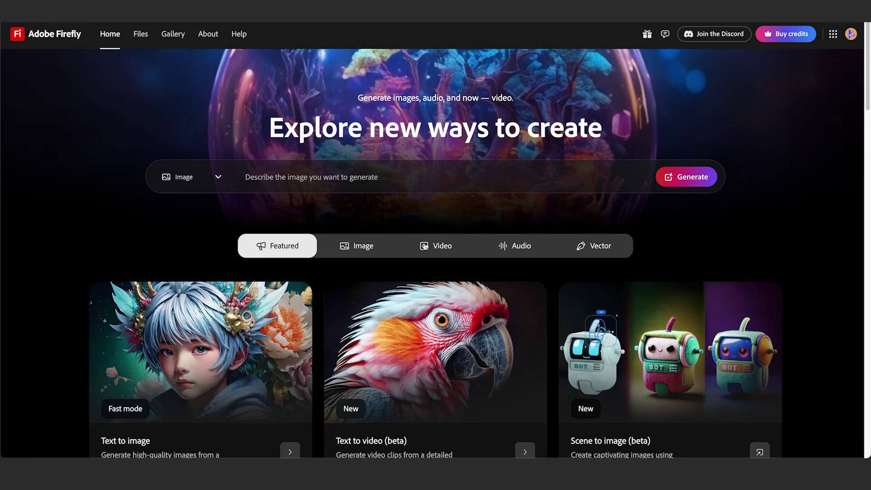
Load the octopus guitarist PNG as the first frame in Image to video (beta)
{"action": "left_click", "coordinate": [423, 246]}
{"action": "scroll", "coordinate": [431, 272], "scroll_direction": "down", "scroll_amount": 2}
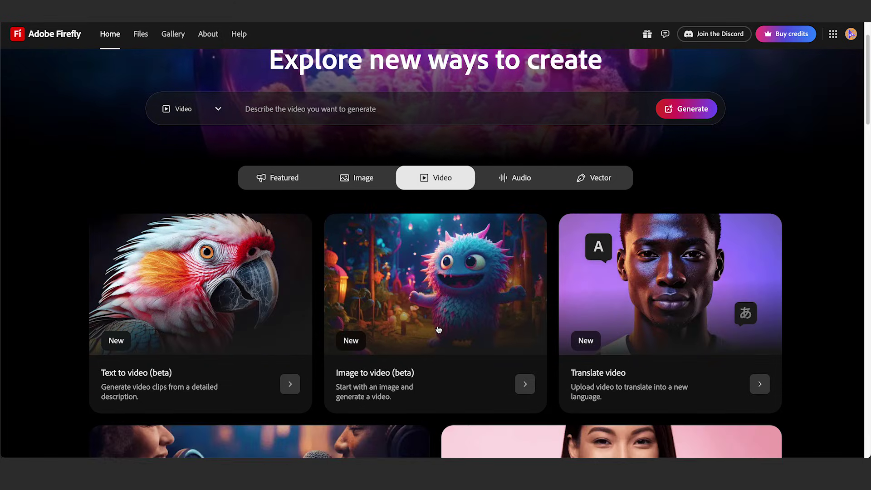
{"action": "left_click", "coordinate": [438, 295]}
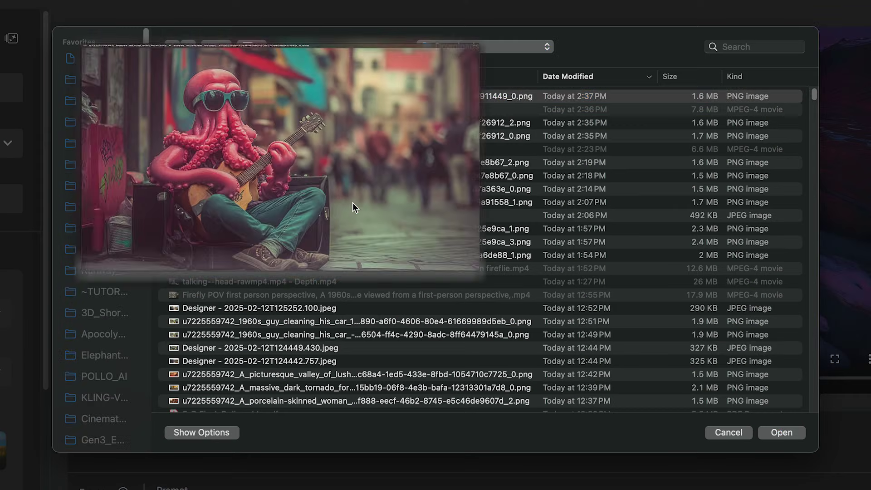
{"action": "key", "text": "space"}
{"action": "key", "text": "Return"}
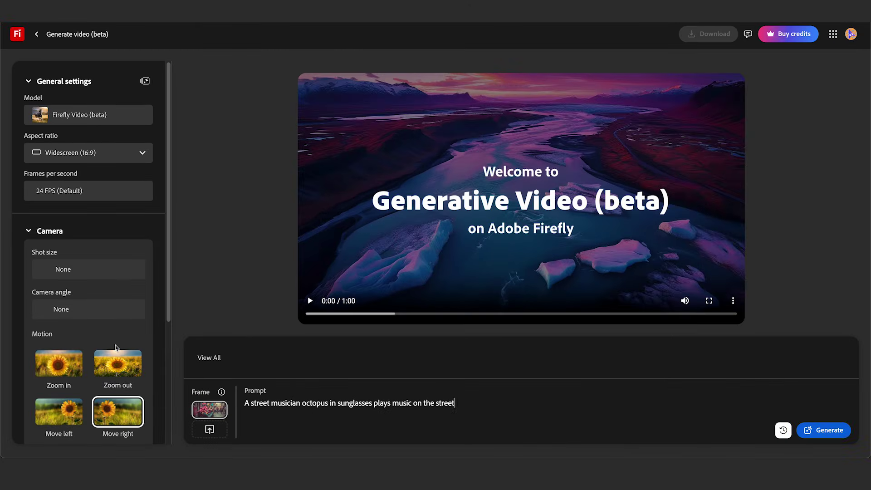
{"action": "scroll", "coordinate": [115, 348], "scroll_direction": "down", "scroll_amount": 4}
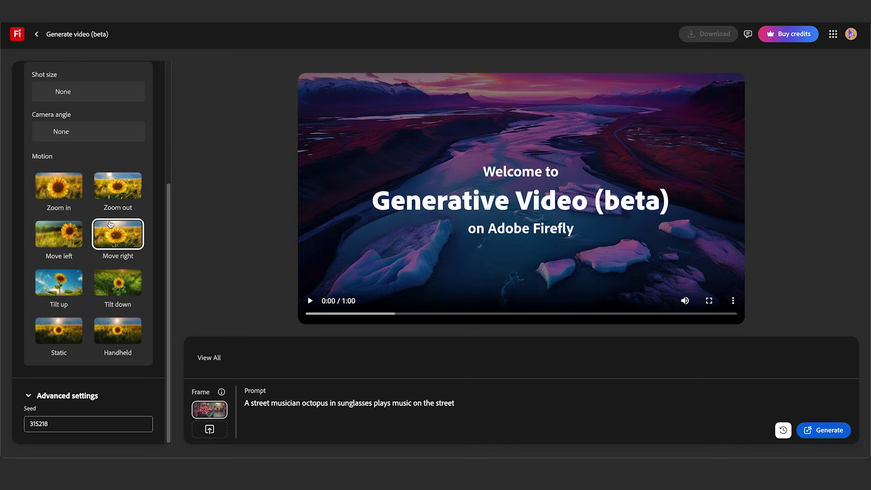
Apply the Handheld motion preset, generate the octopus clip, and replay it
{"action": "left_click", "coordinate": [98, 331]}
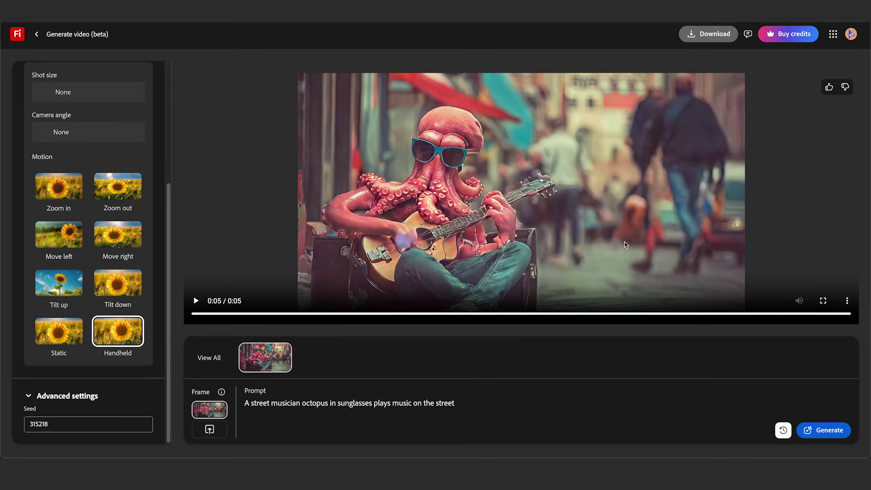
{"action": "left_click", "coordinate": [196, 304]}
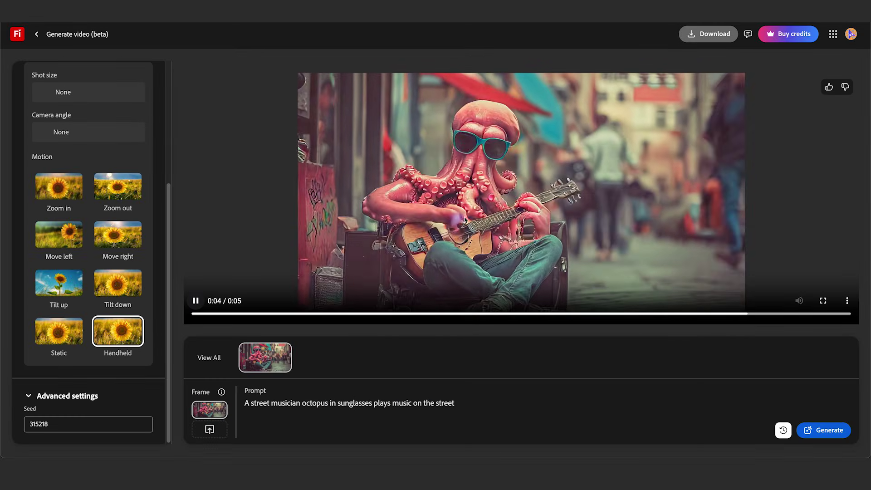
{"action": "key", "text": "space"}
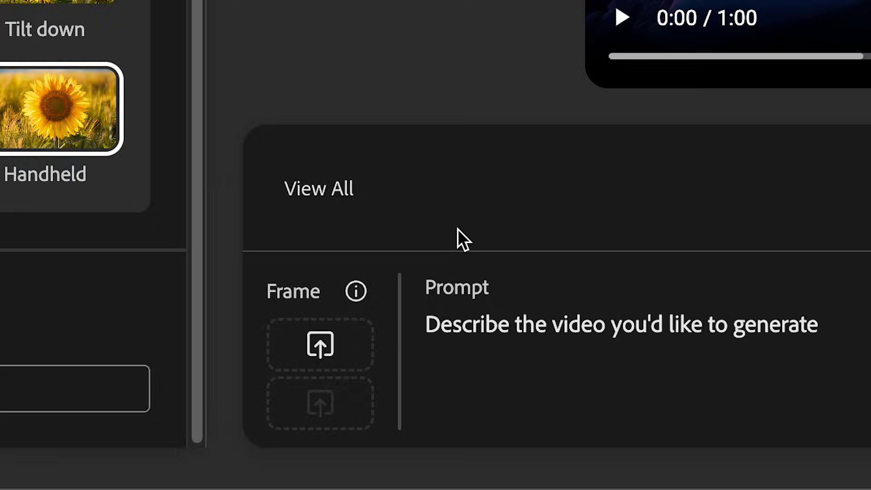
Add dtest1.jpg, the spaceship on a frosty alien plain, as a frame image
{"action": "left_click", "coordinate": [321, 344]}
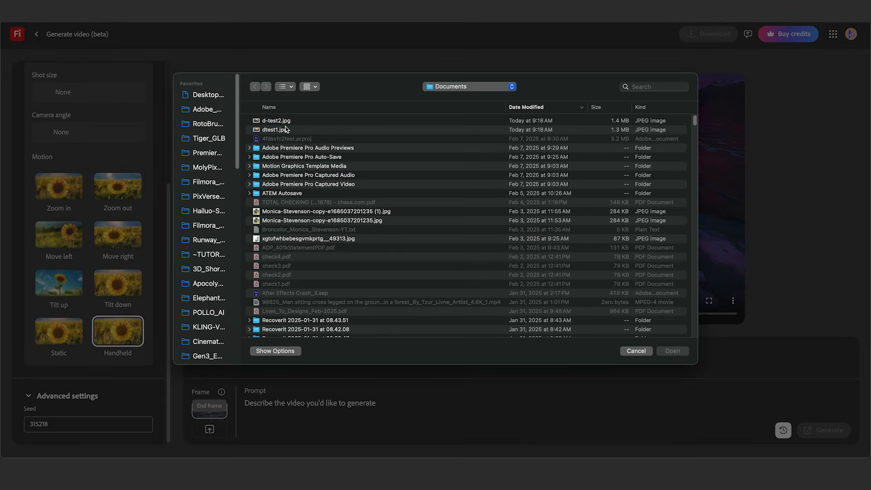
{"action": "left_click", "coordinate": [286, 129]}
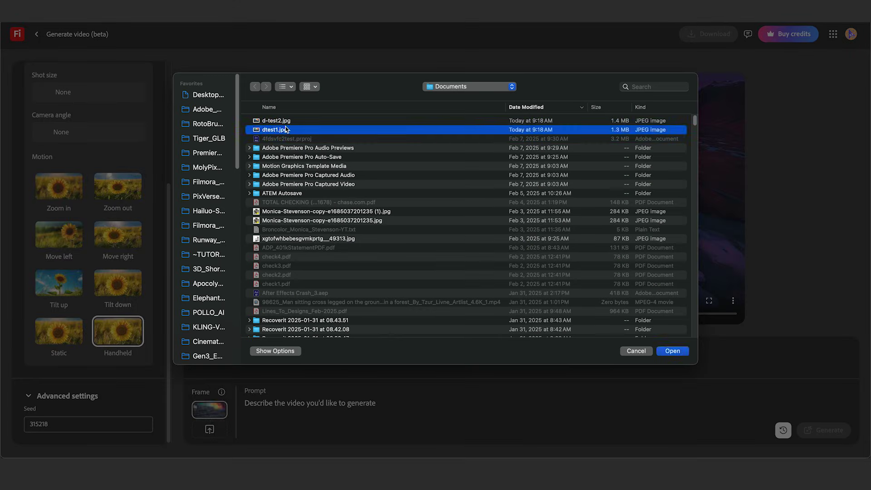
{"action": "key", "text": "space"}
{"action": "key", "text": "space"}
{"action": "double_click", "coordinate": [275, 129]}
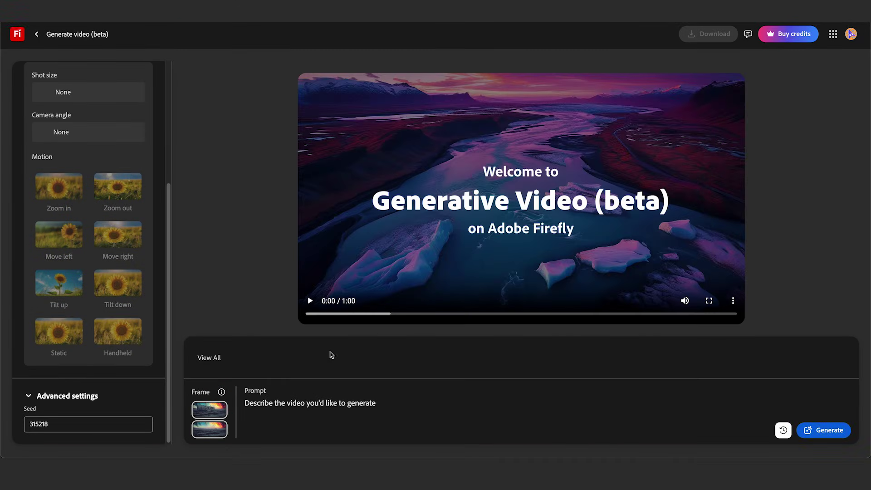
Generate the clip from the prompt 'spacecraft takes off quickly to the background in outer space…' and play it
{"action": "type", "text": "spacecraft takes off quickly to the background in outer space, exiting the frame, getting smaller and smaller, going in the deeep background deep camera right"}
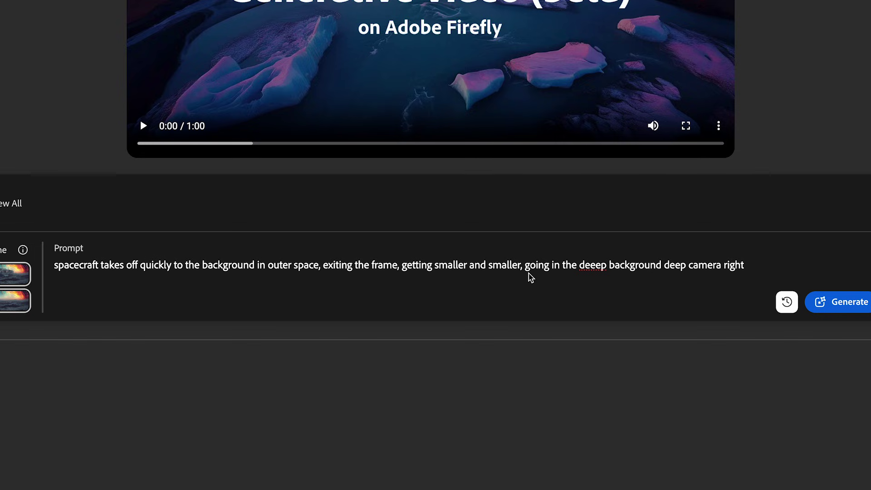
{"action": "left_click", "coordinate": [841, 303]}
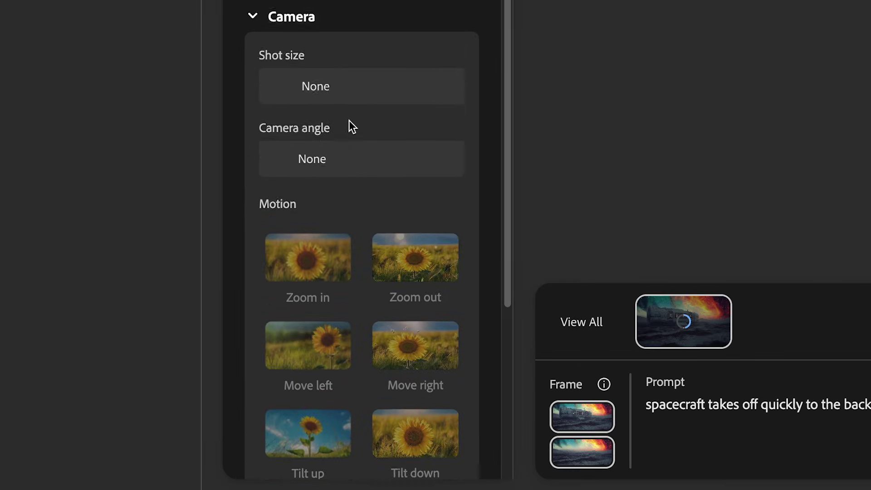
{"action": "scroll", "coordinate": [356, 208], "scroll_direction": "down", "scroll_amount": 6}
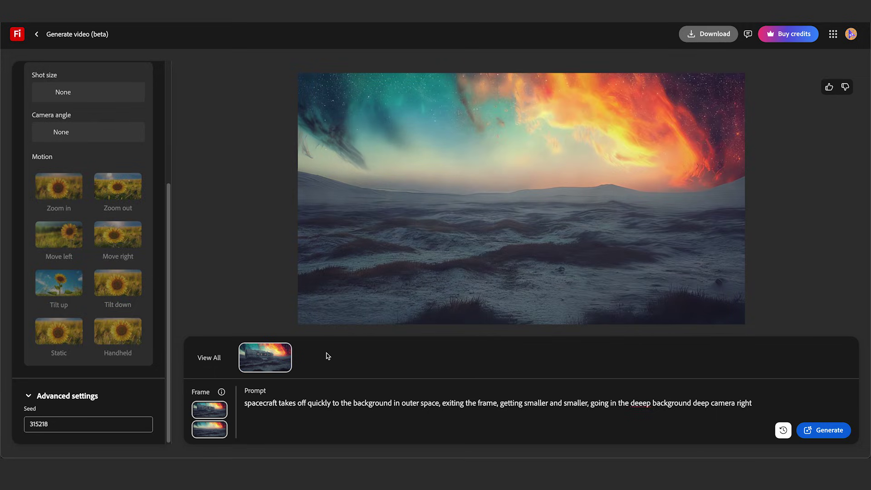
{"action": "mouse_move", "coordinate": [199, 303]}
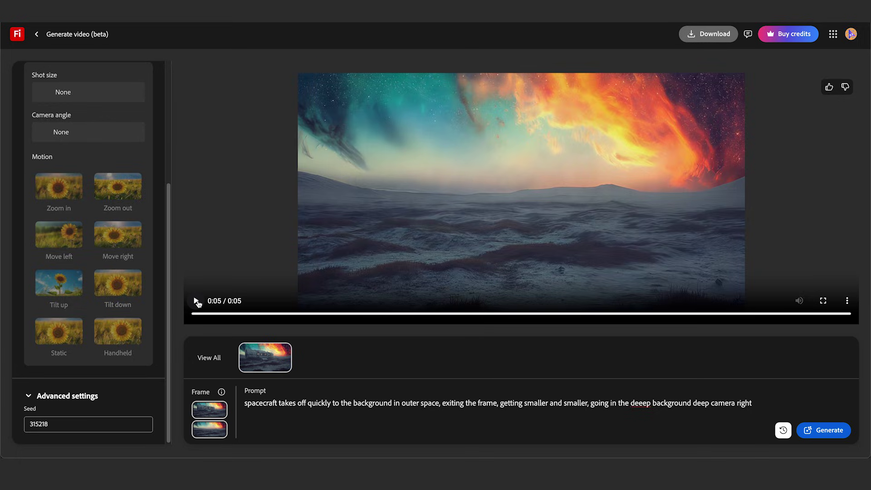
{"action": "left_click", "coordinate": [196, 301]}
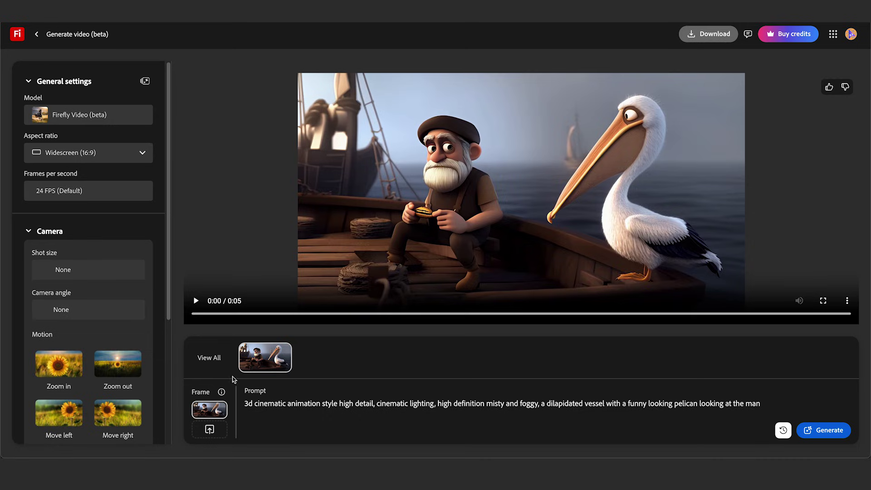
Play the pelican clip, replay it twice, then pause it
{"action": "left_click", "coordinate": [196, 299]}
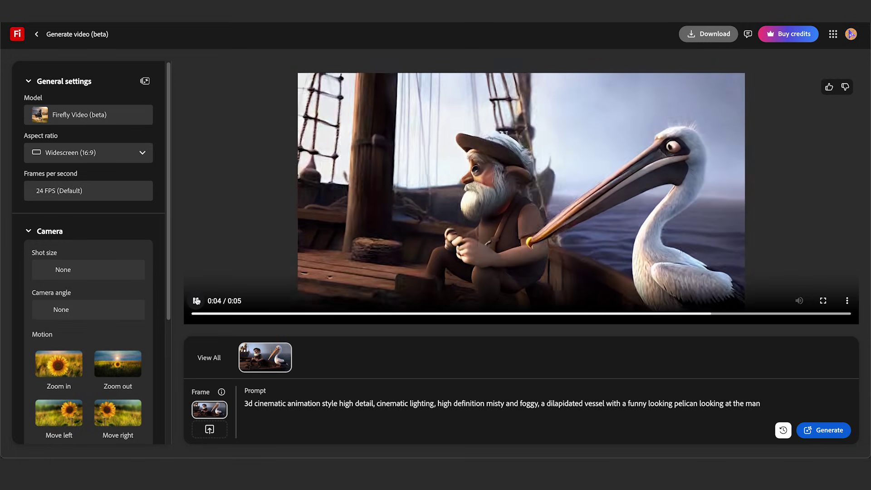
{"action": "left_click", "coordinate": [196, 301]}
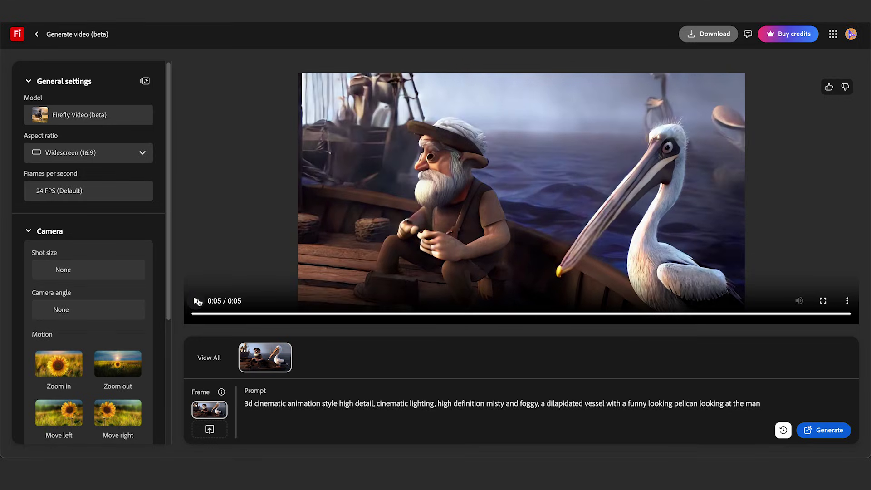
{"action": "left_click", "coordinate": [197, 301]}
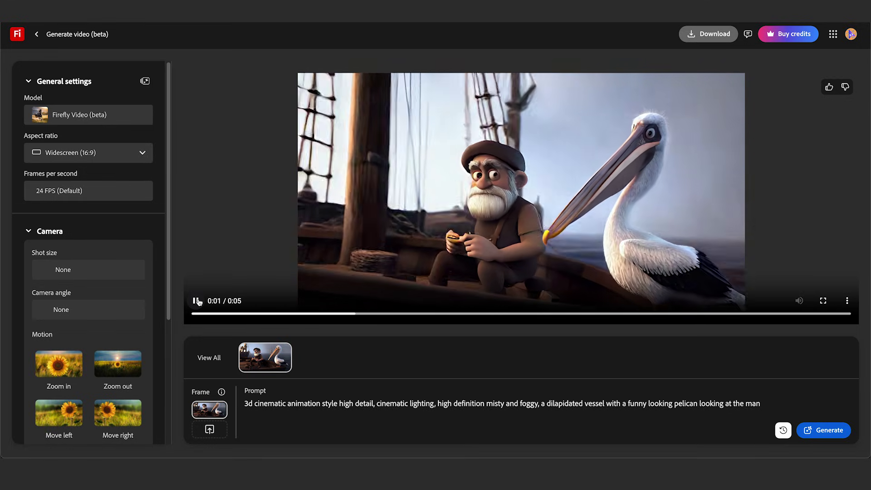
{"action": "left_click", "coordinate": [198, 301]}
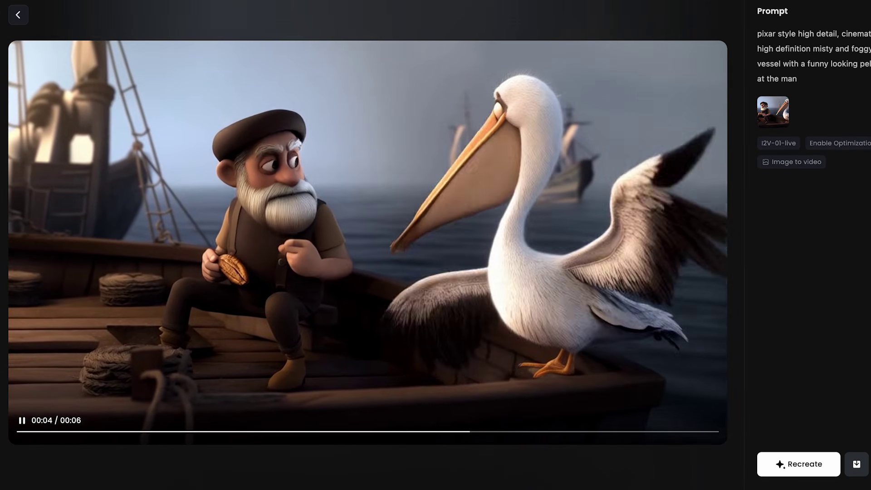
Restart Hailuo AI's Pixar-style pelican clip from the start of its seek bar
{"action": "left_click", "coordinate": [22, 432]}
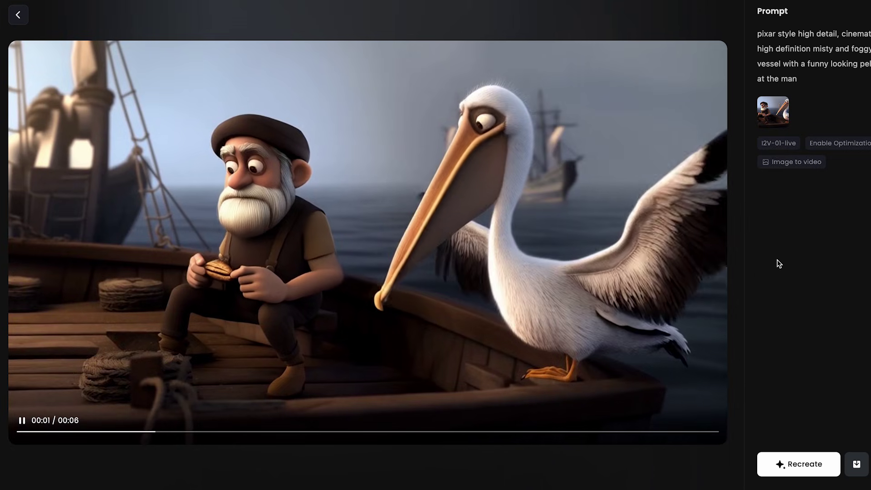